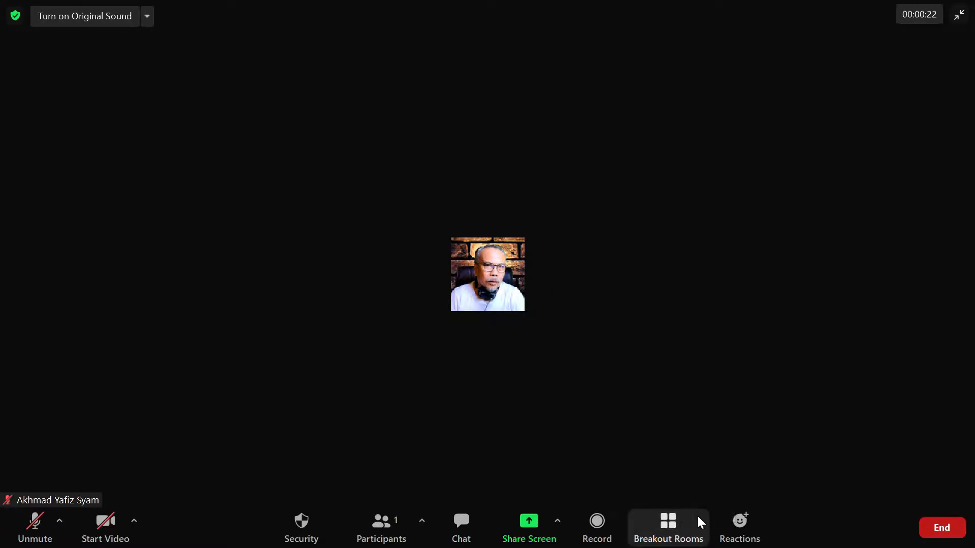
View the breakout room creation options in the running meeting and close them without creating any rooms
left_click(668, 525)
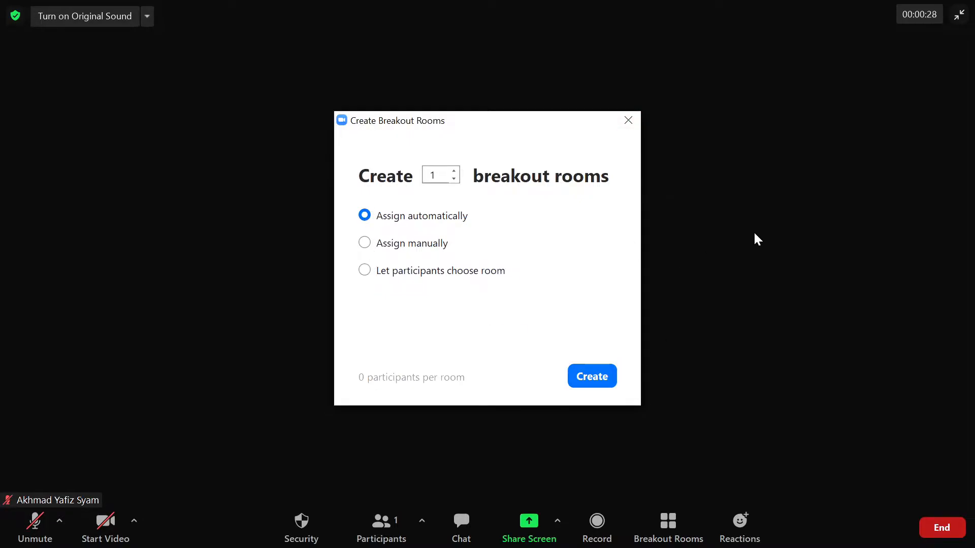
left_click(628, 120)
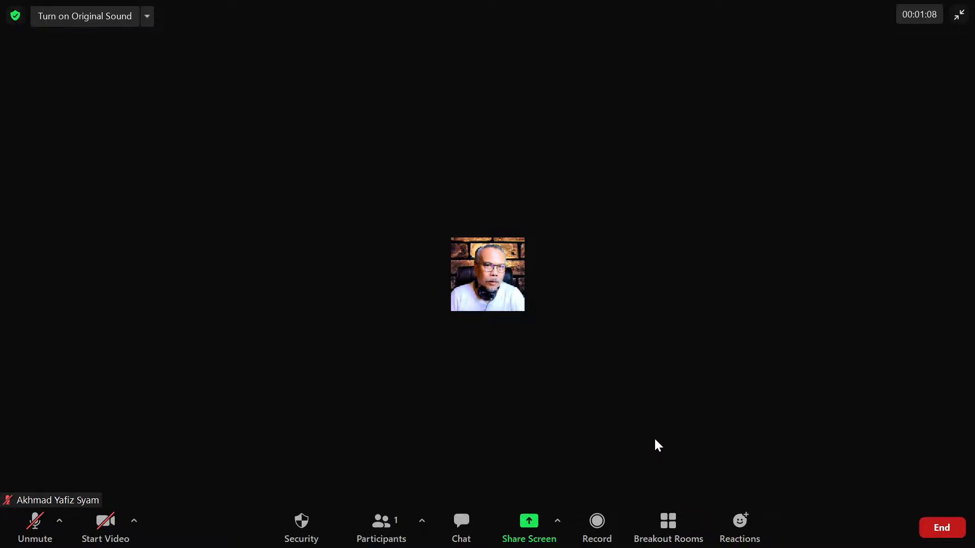
Exit the meeting's full-screen view and minimise both the meeting window and the Zoom home window
left_click(959, 15)
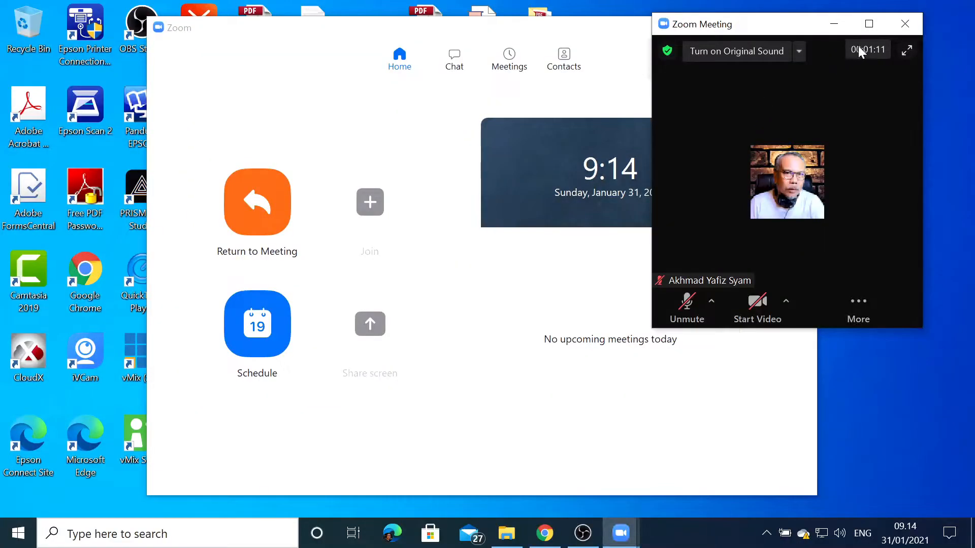
left_click(835, 24)
left_click(727, 28)
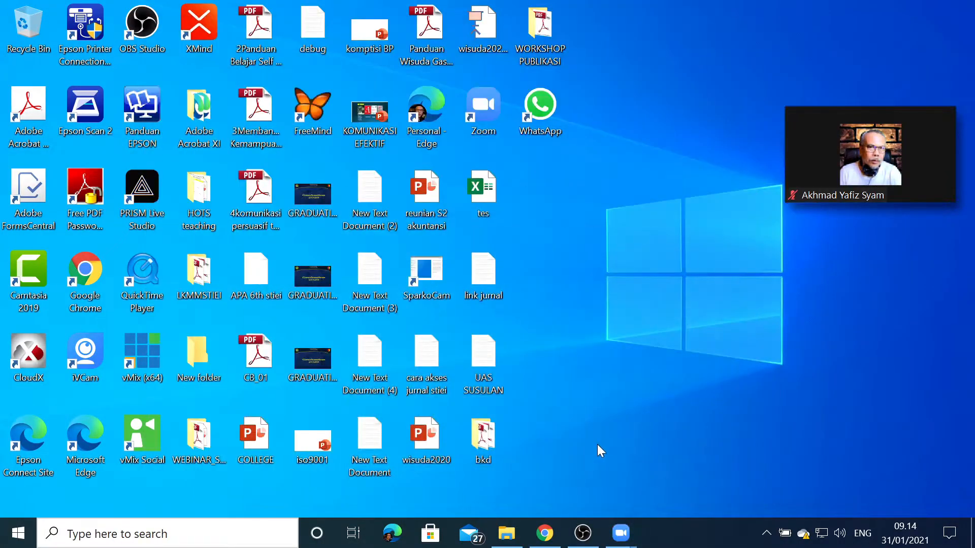
Switch to Chrome and open the zoom.us website
left_click(545, 533)
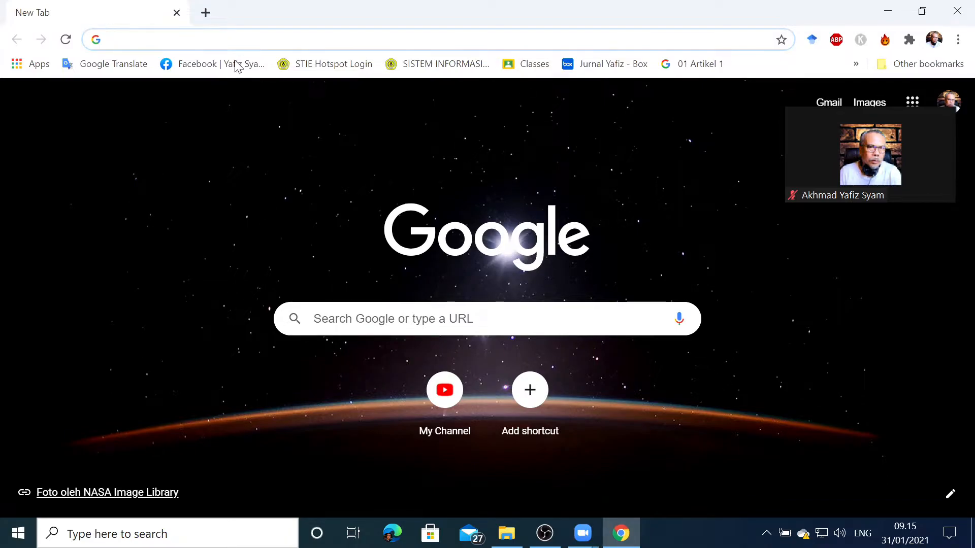
left_click(231, 41)
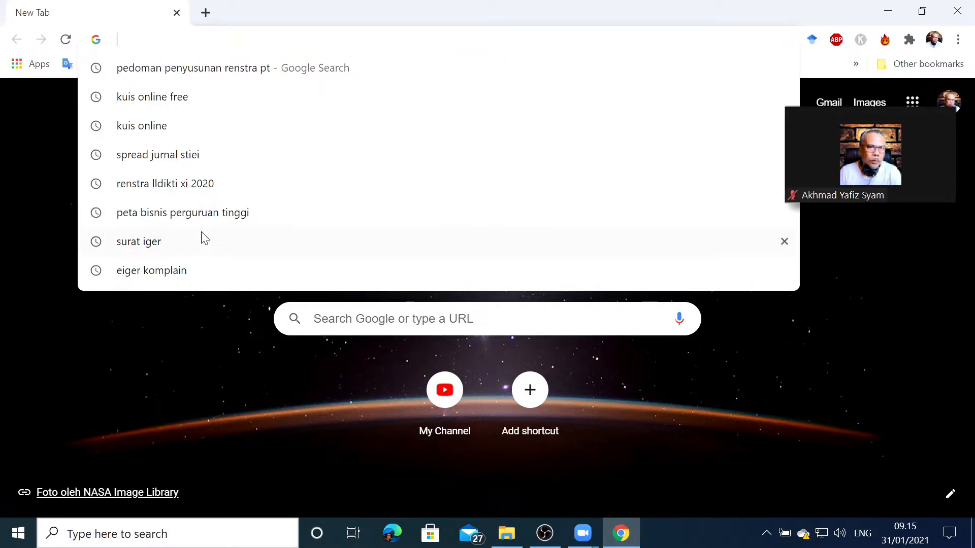
type("ZOOm.us")
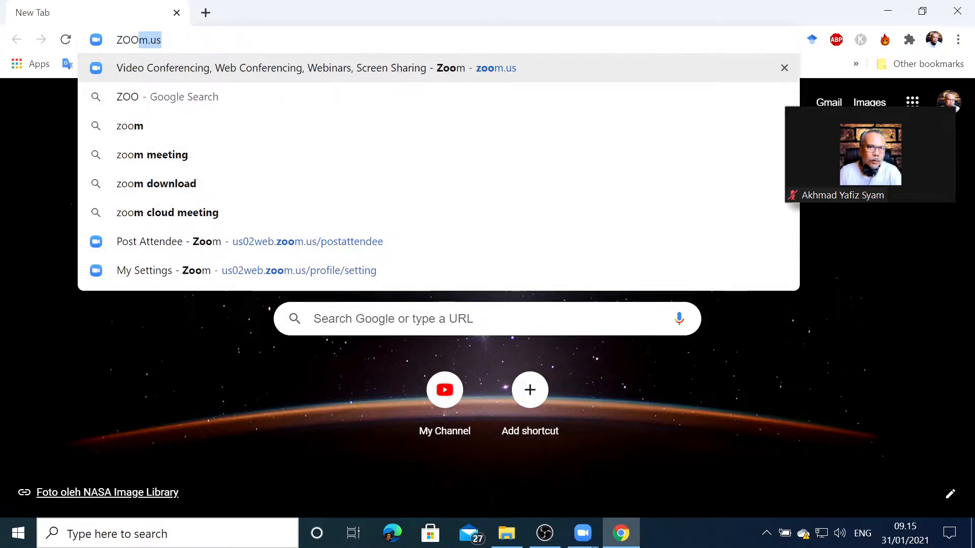
key("Right")
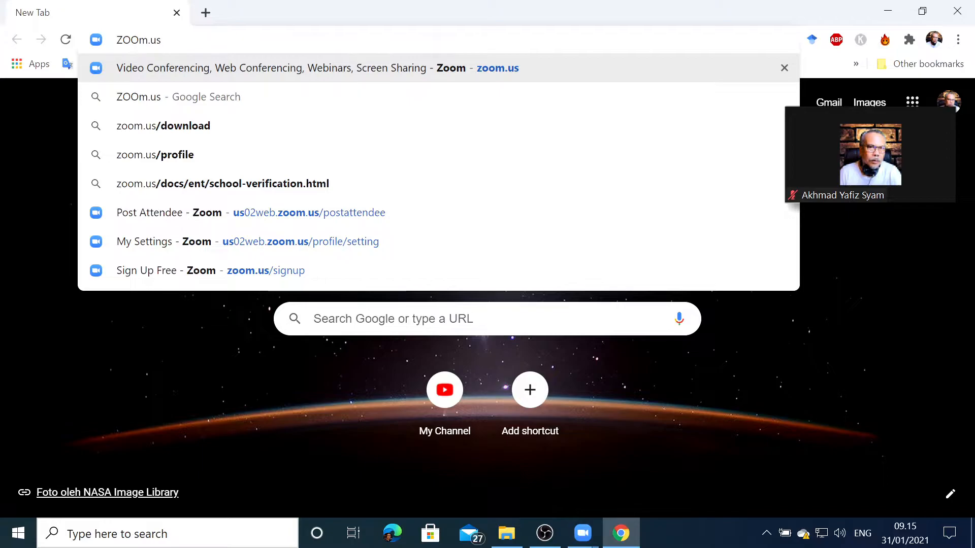
key("Return")
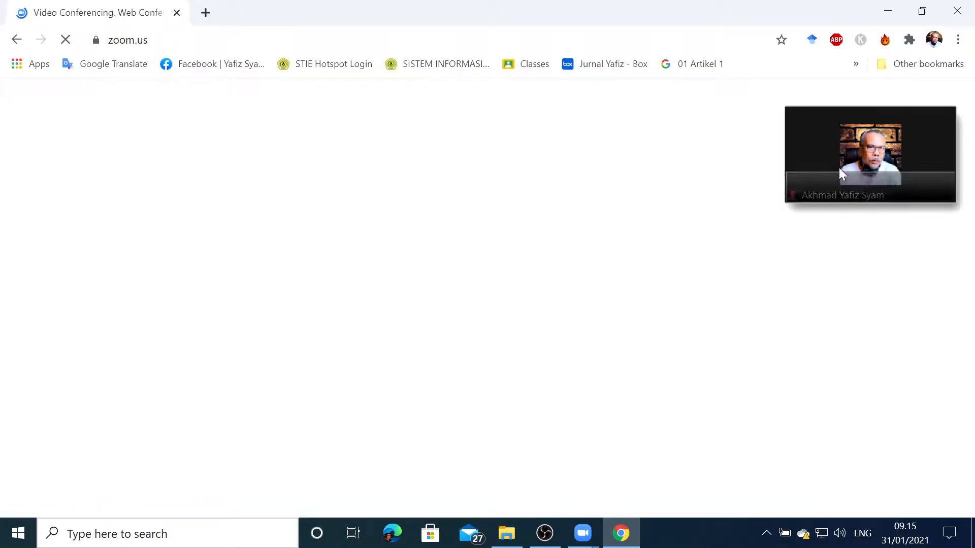
Restore the floating meeting window, end the meeting for all participants and close the Zoom desktop client
left_click(939, 188)
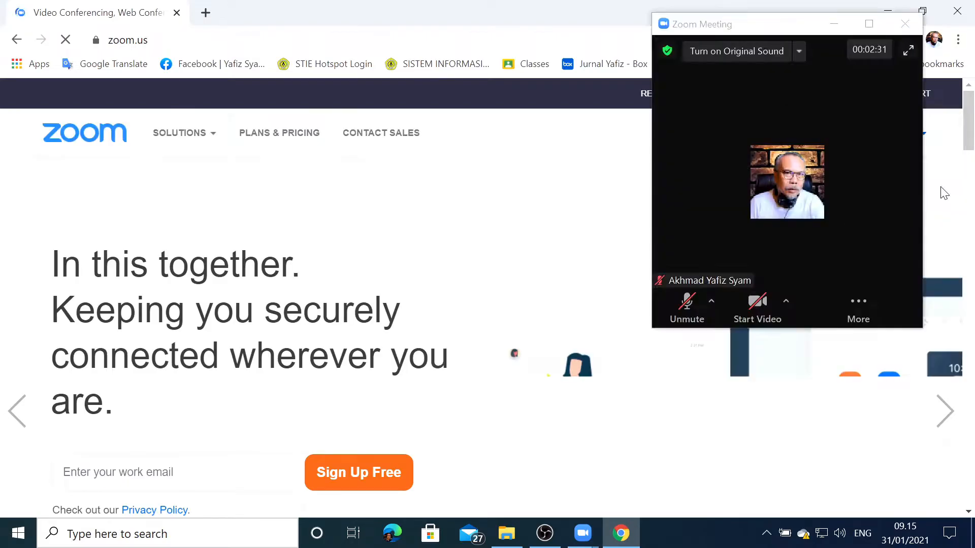
left_click(909, 24)
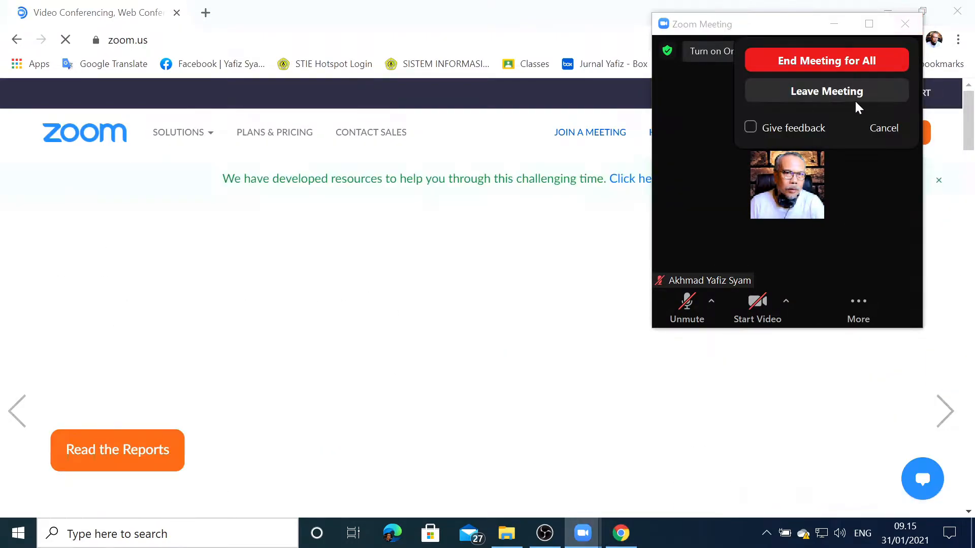
left_click(851, 60)
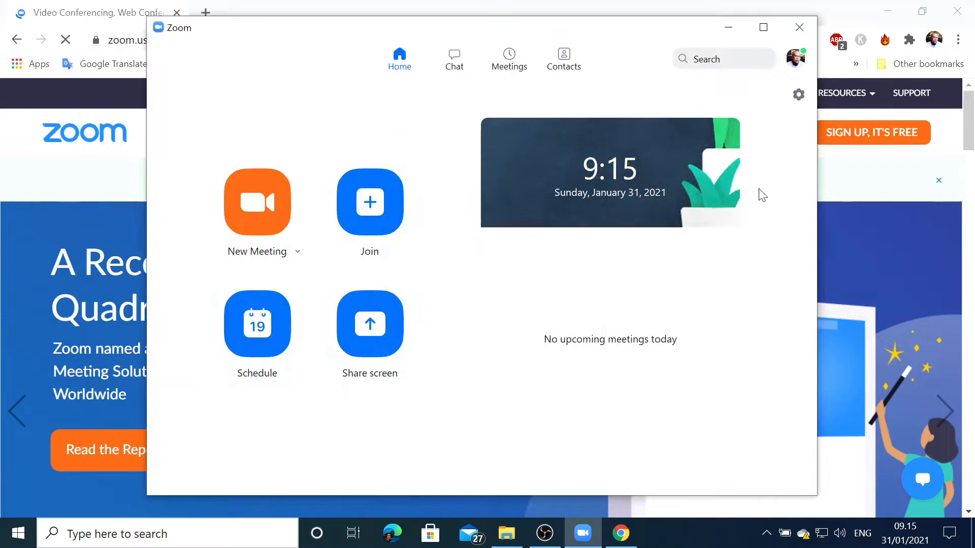
left_click(799, 27)
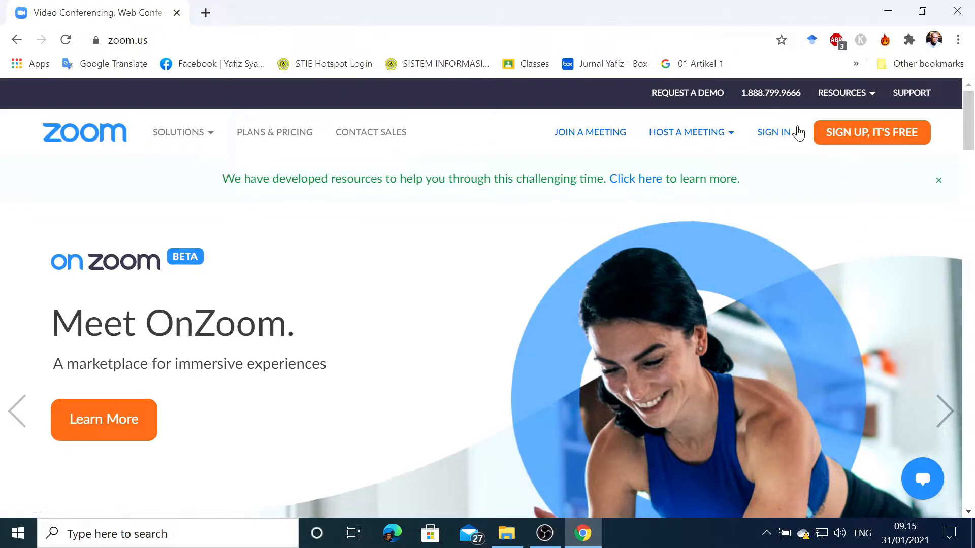
Sign in to the Zoom website with Google, using the first listed account
left_click(773, 133)
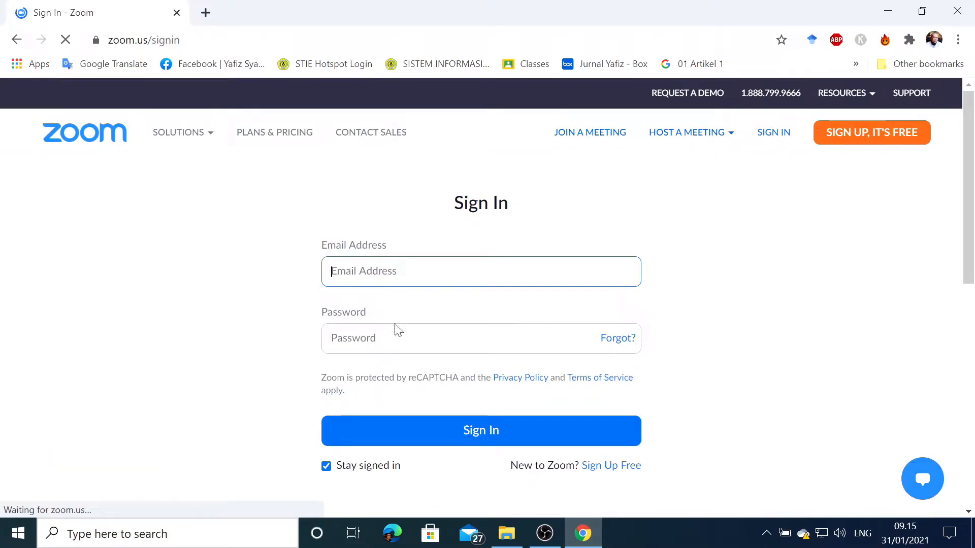
scroll(304, 345, "down", 1)
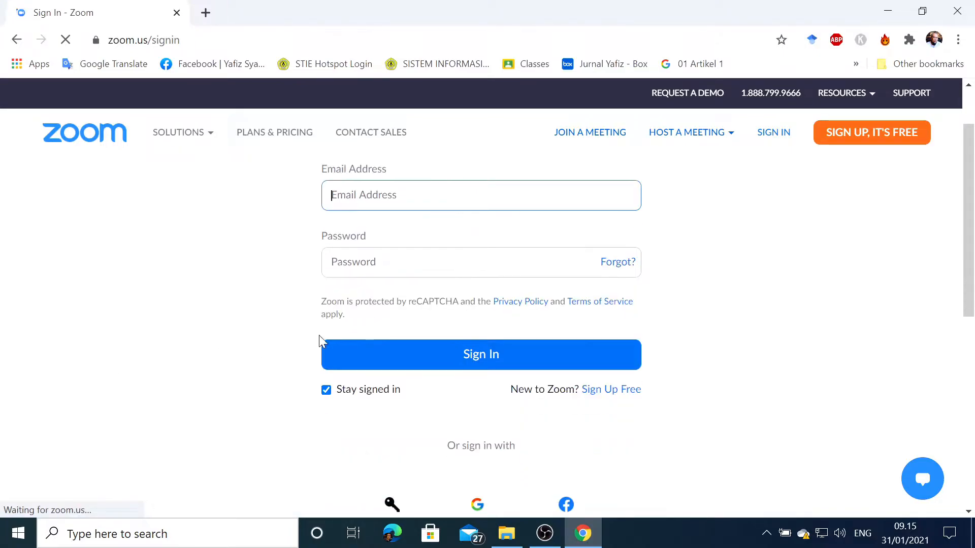
scroll(257, 327, "down", 2)
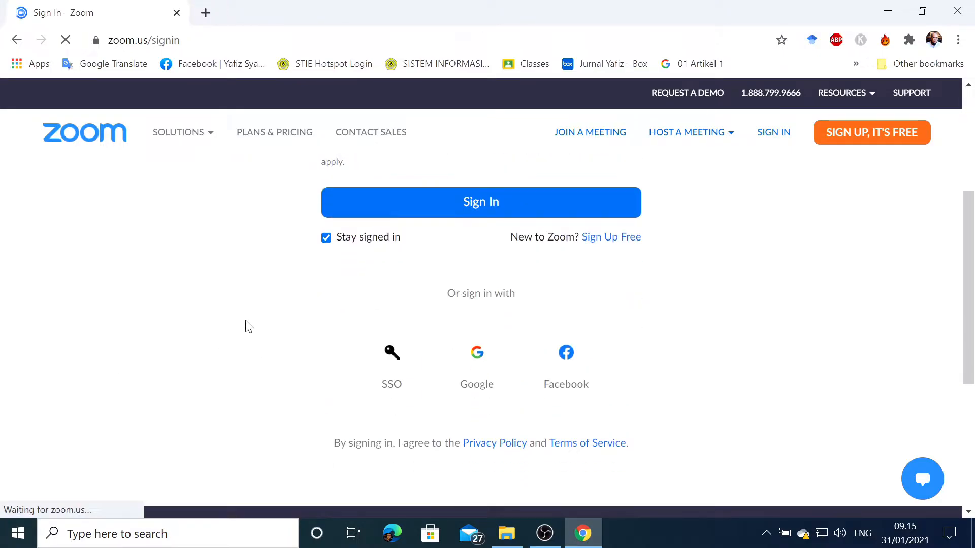
scroll(239, 313, "up", 3)
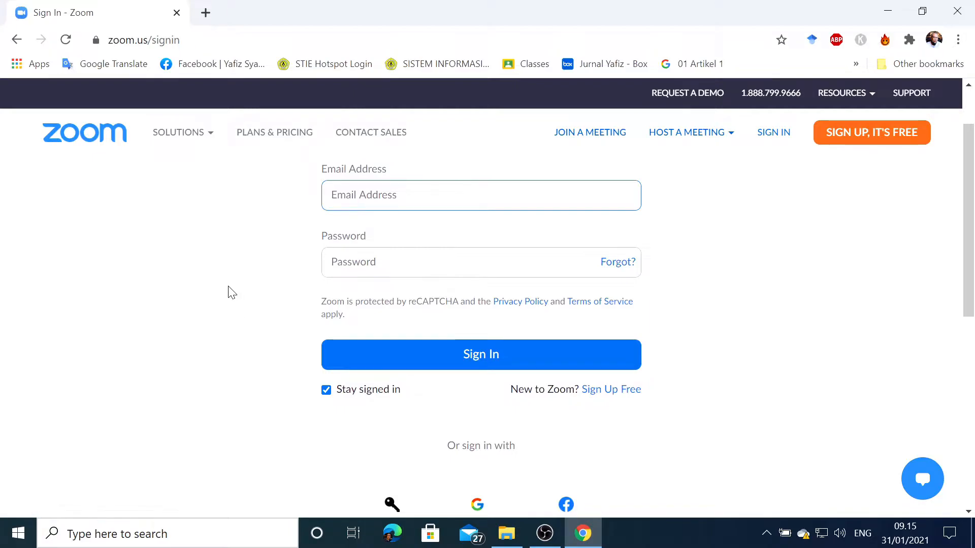
scroll(223, 294, "down", 3)
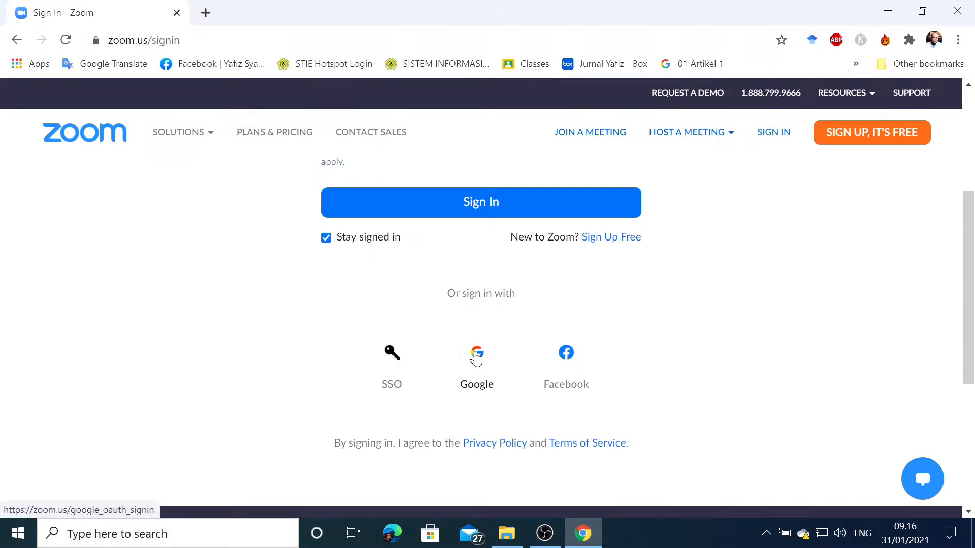
left_click(479, 356)
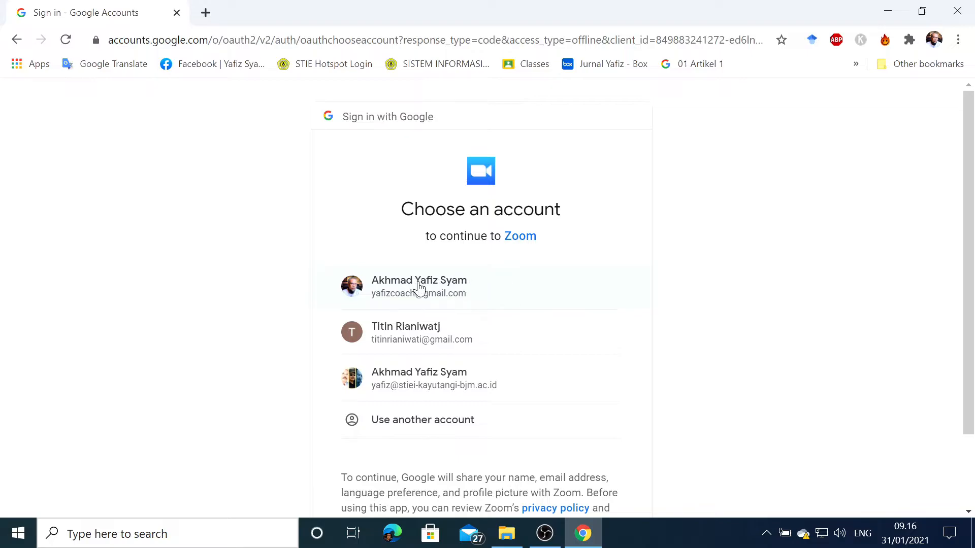
left_click(451, 293)
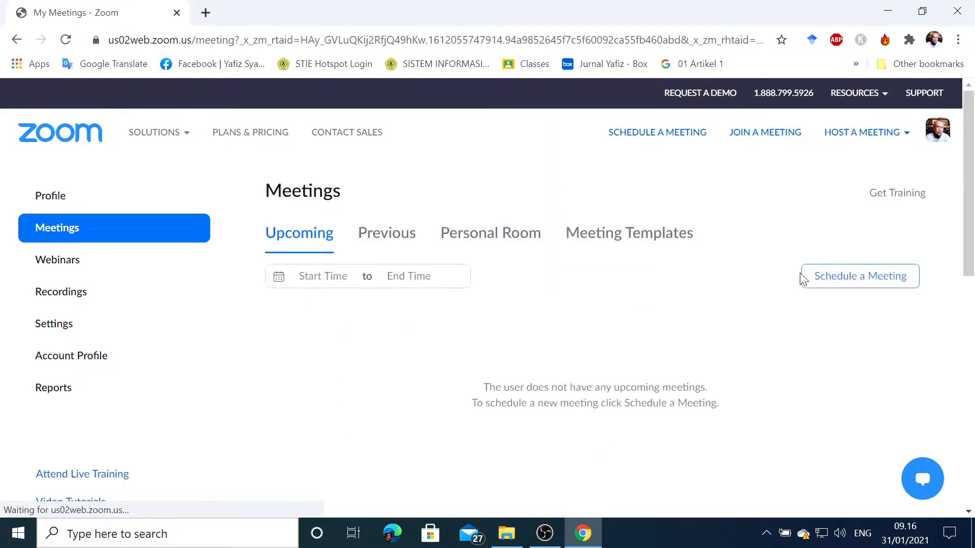
Open the Zoom account settings and examine the Breakout room option in the In Meeting (Advanced) section
scroll(556, 282, "down", 3)
scroll(559, 265, "up", 3)
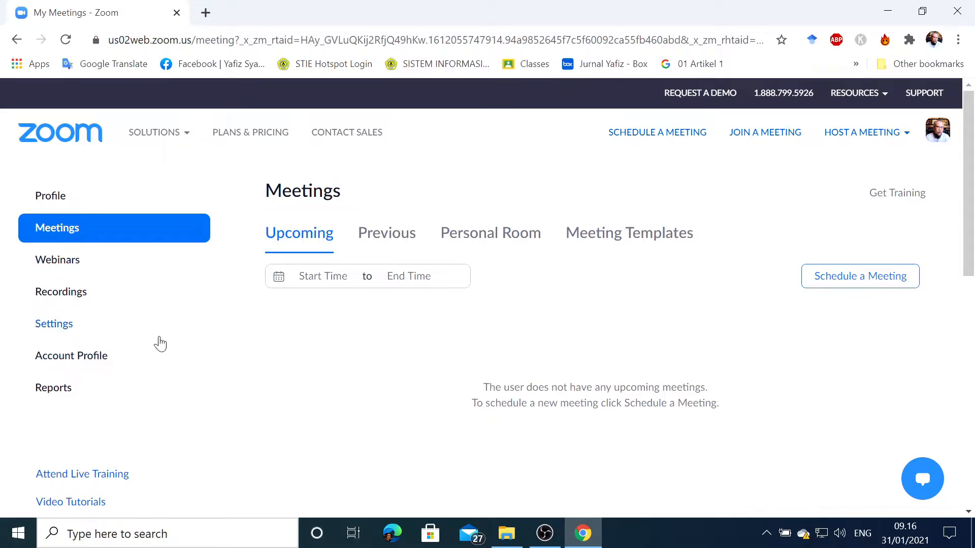
left_click(52, 328)
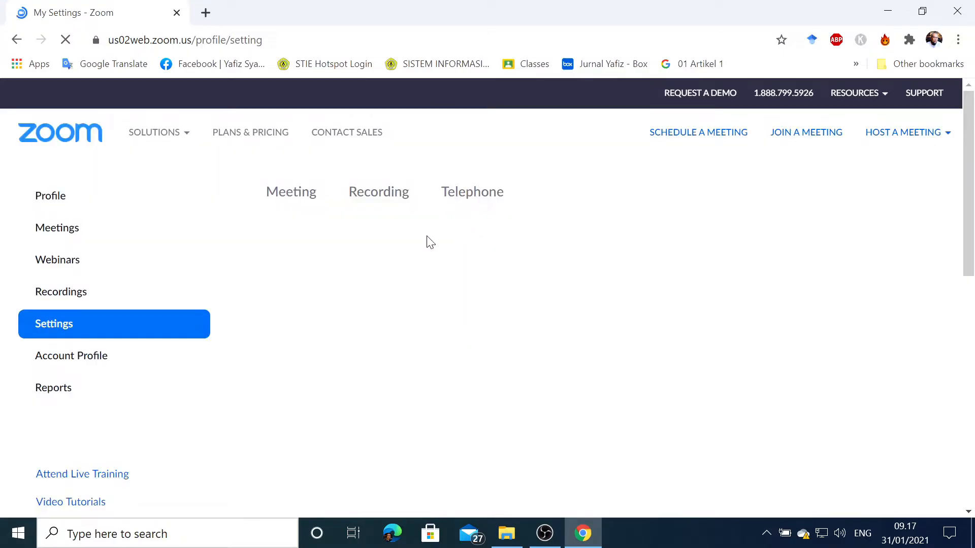
scroll(426, 348, "down", 10)
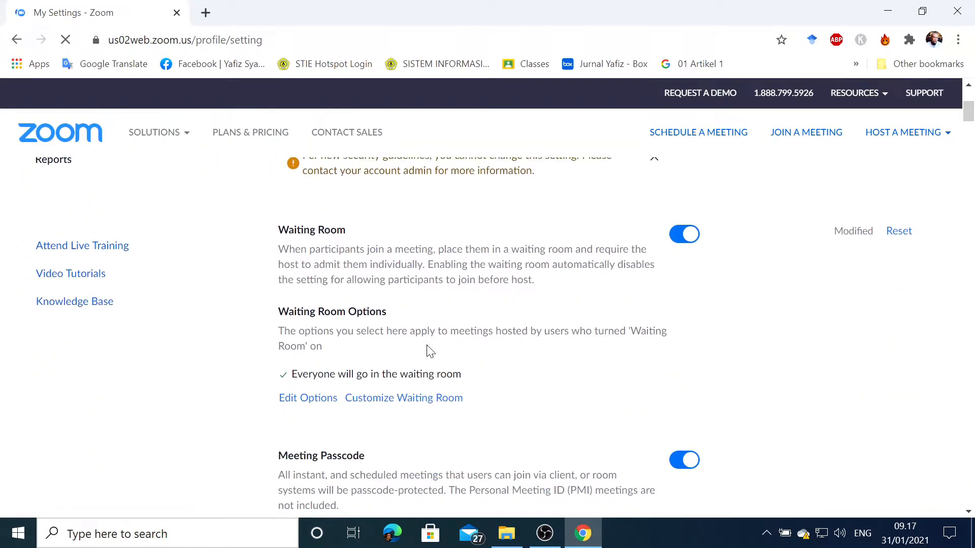
scroll(415, 389, "down", 15)
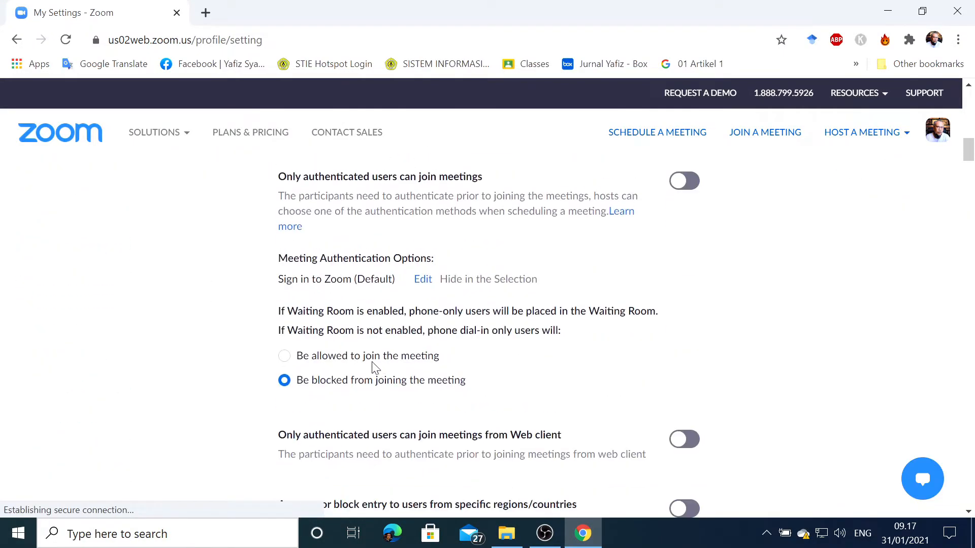
scroll(397, 372, "down", 15)
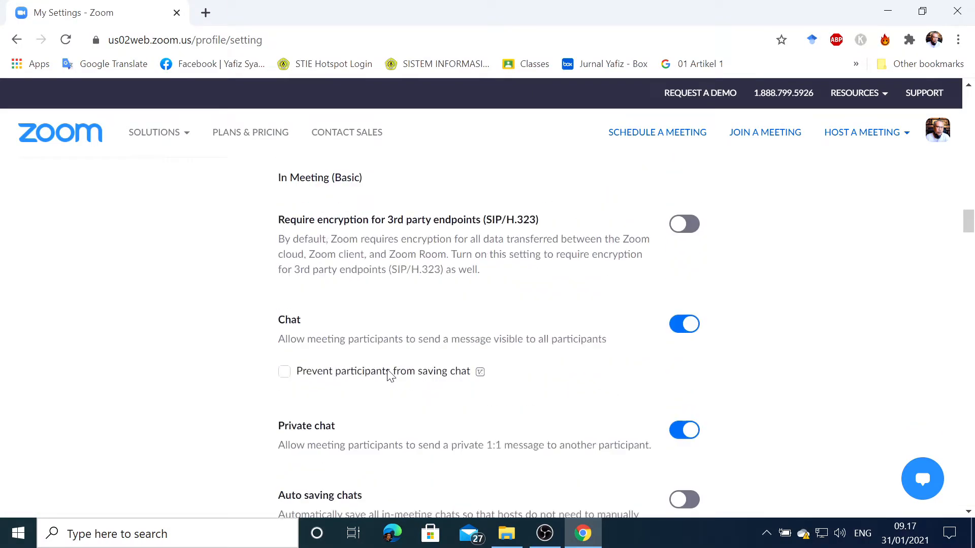
scroll(398, 374, "down", 3)
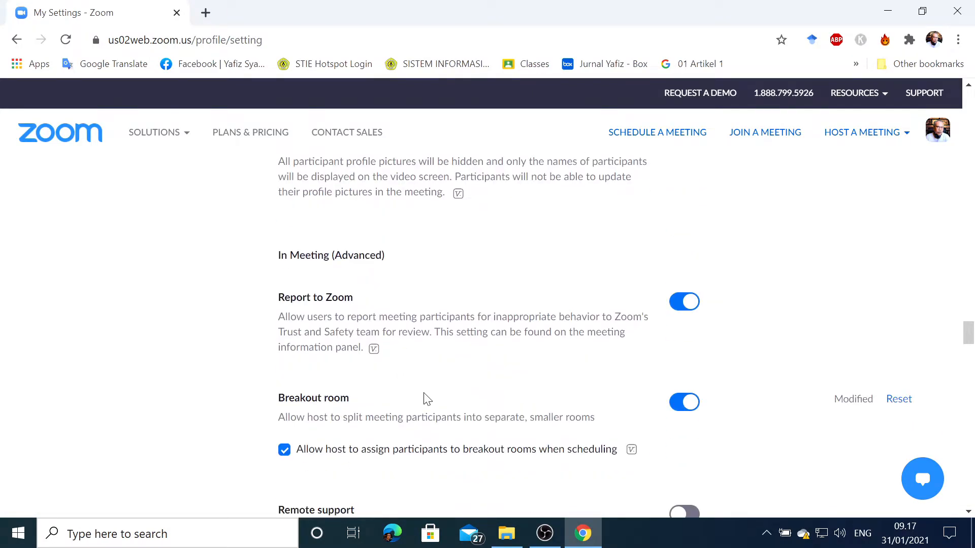
scroll(359, 325, "down", 3)
scroll(701, 294, "up", 2)
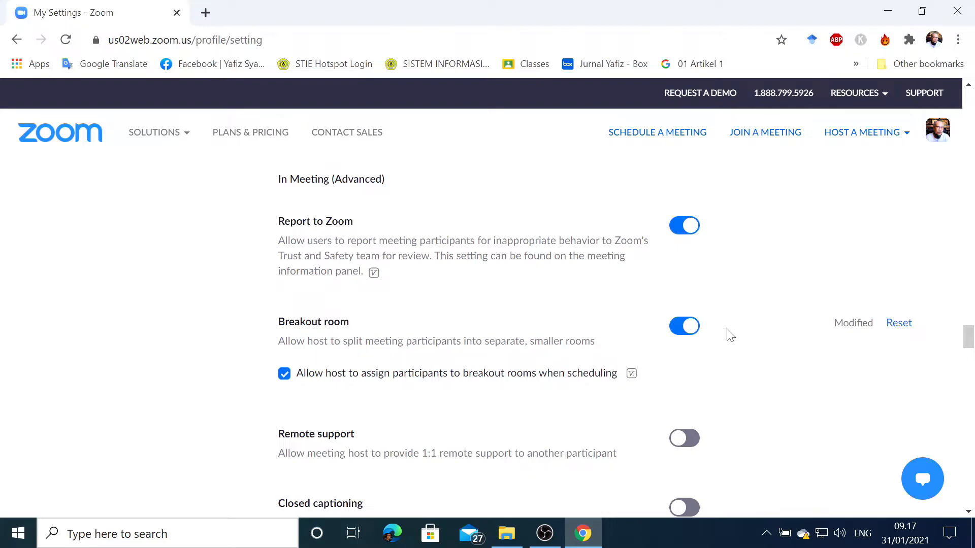
Turn the Breakout room setting off and back on
left_click(675, 334)
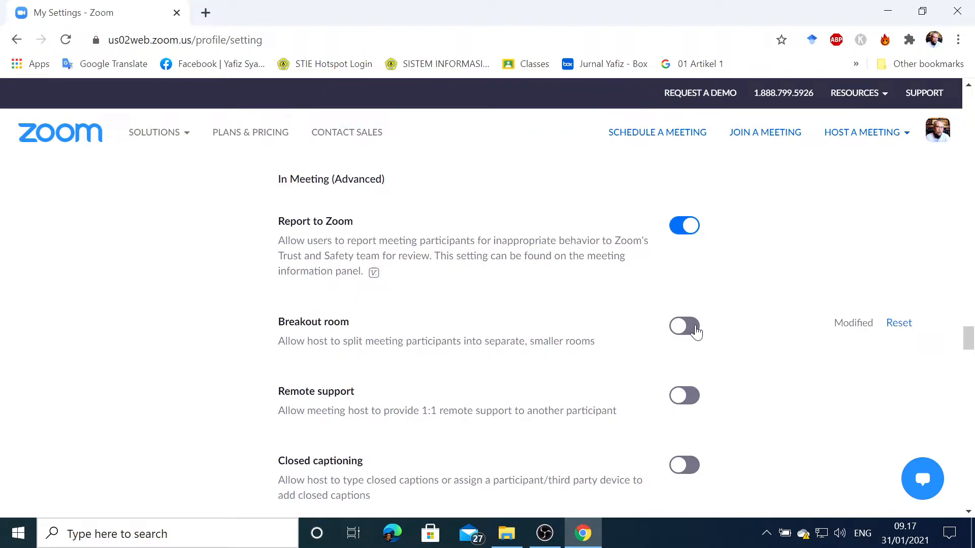
left_click(696, 331)
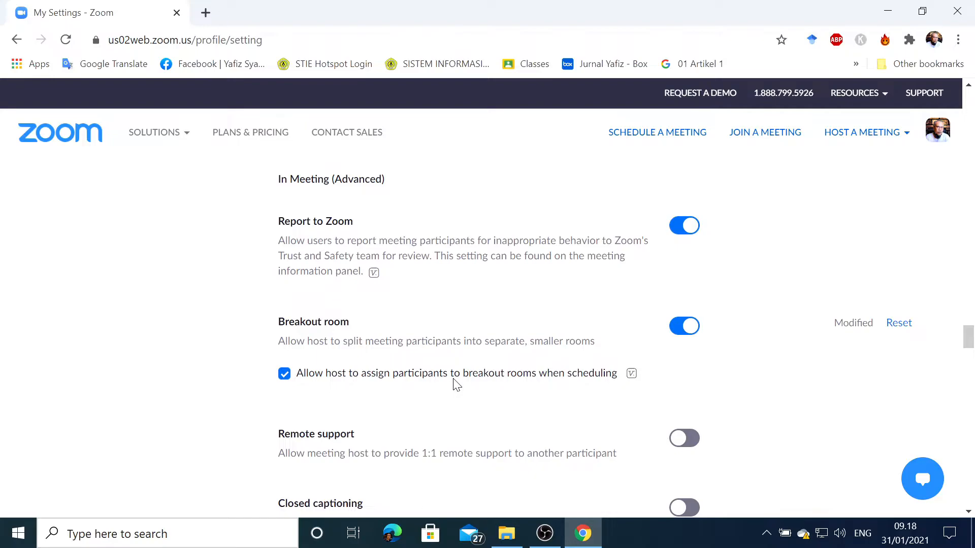
scroll(455, 380, "down", 15)
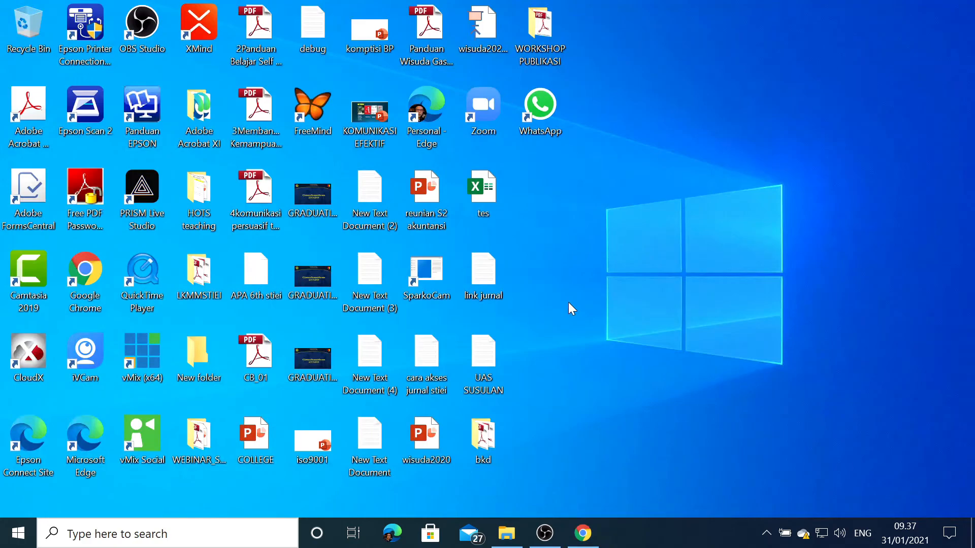
Switch to the Zoom desktop client, start a new meeting and bring up its breakout room creation options
double_click(491, 108)
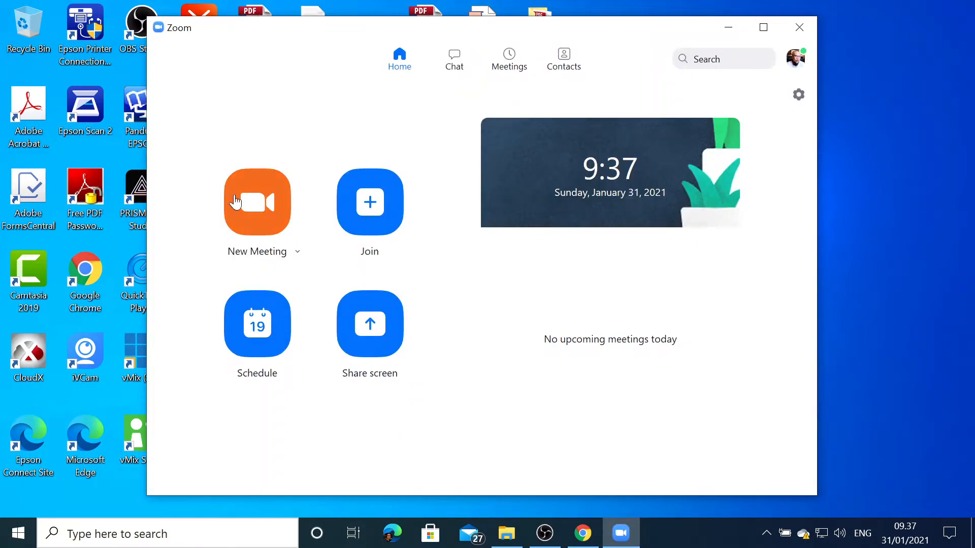
left_click(263, 206)
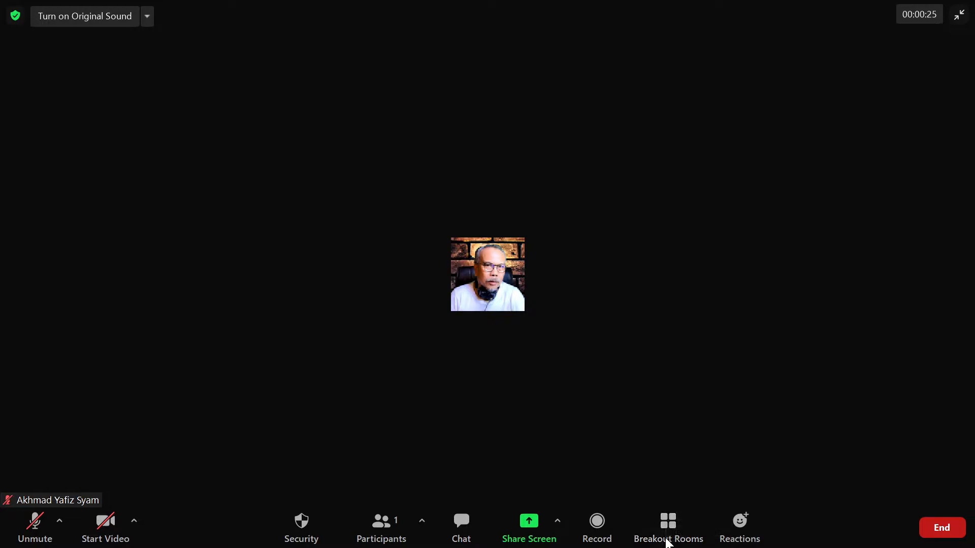
left_click(669, 528)
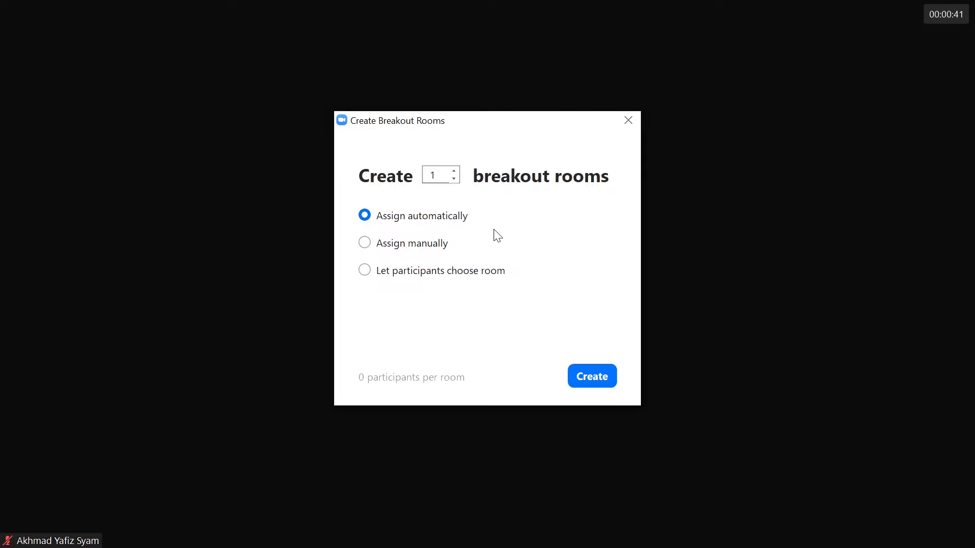
Create 5 breakout rooms with participants assigned manually
left_click(449, 178)
key("BackSpace")
type("5")
left_click(367, 247)
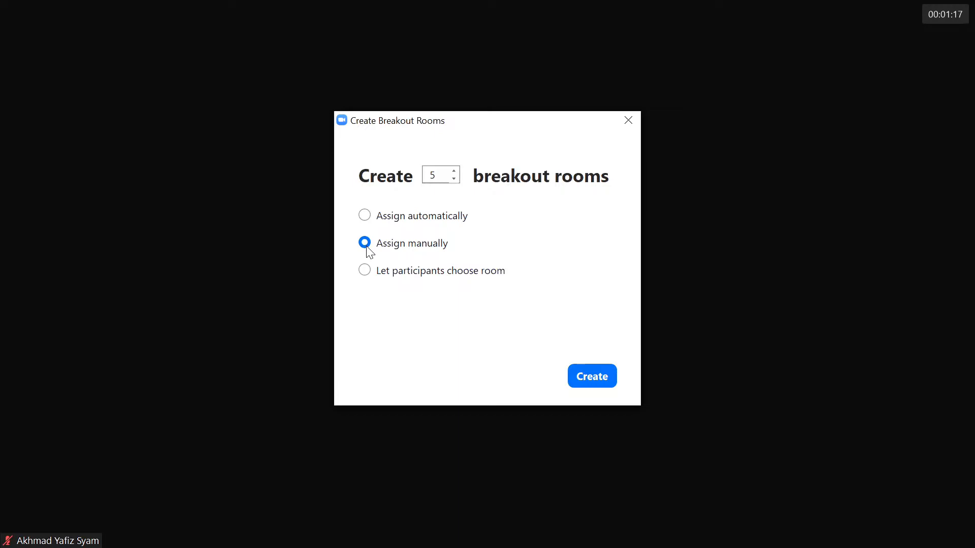
left_click(365, 272)
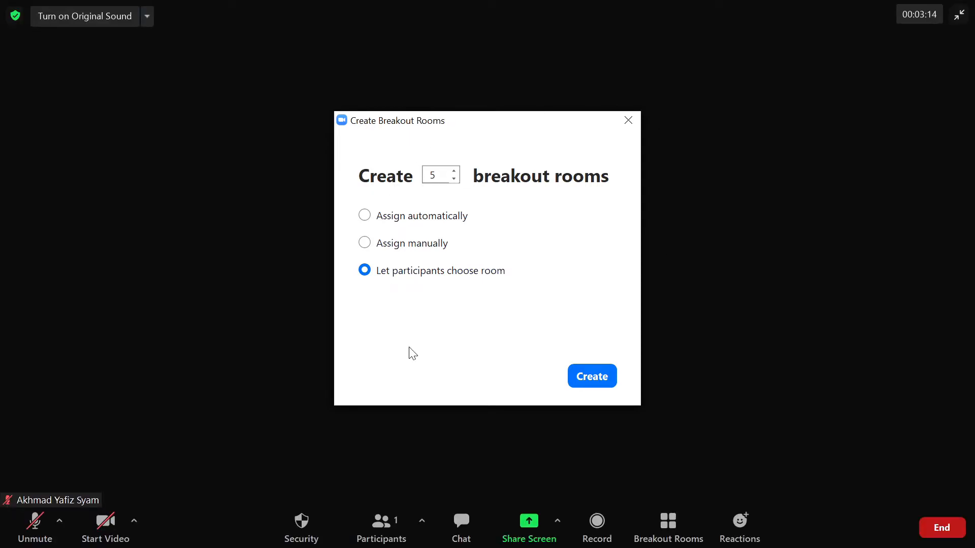
left_click(364, 246)
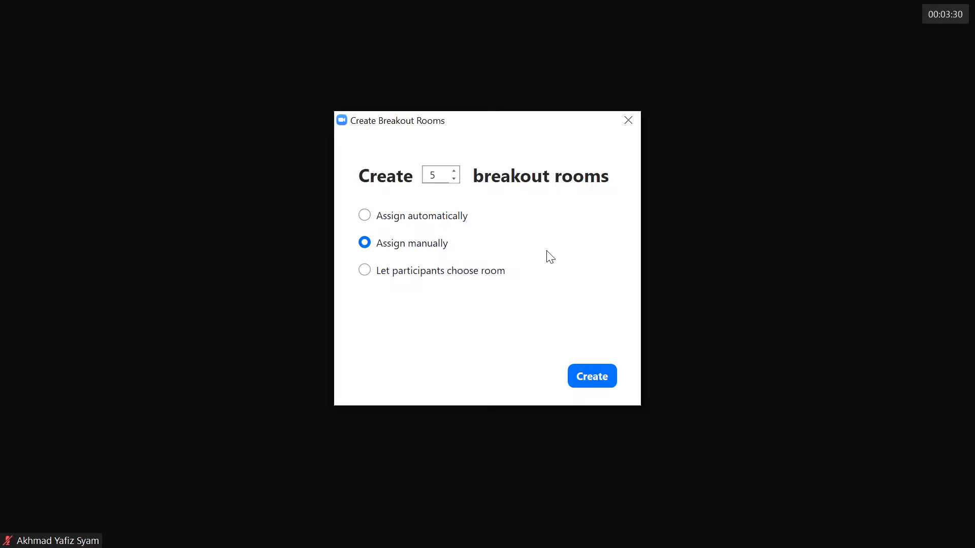
left_click(592, 376)
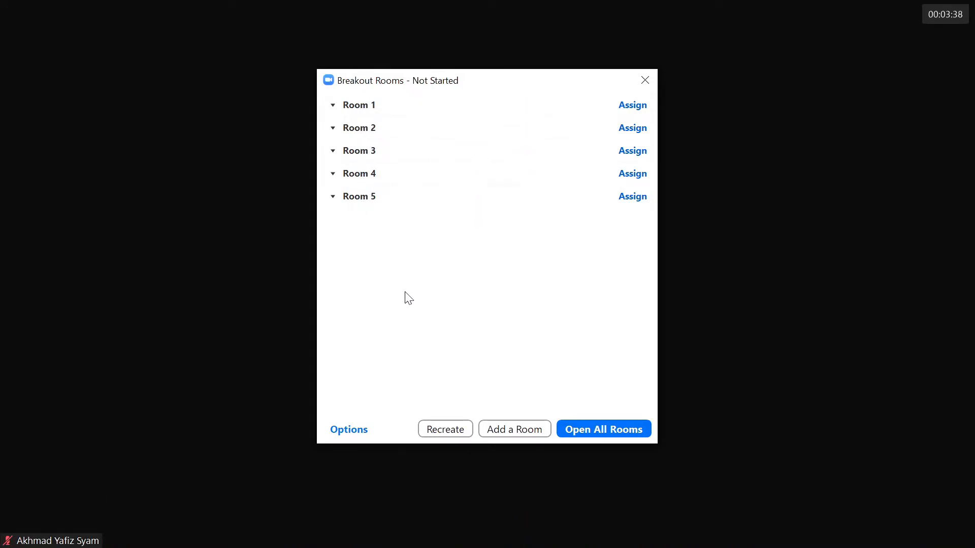
Rename Room 1 as KELOMPOK 1
mouse_move(399, 100)
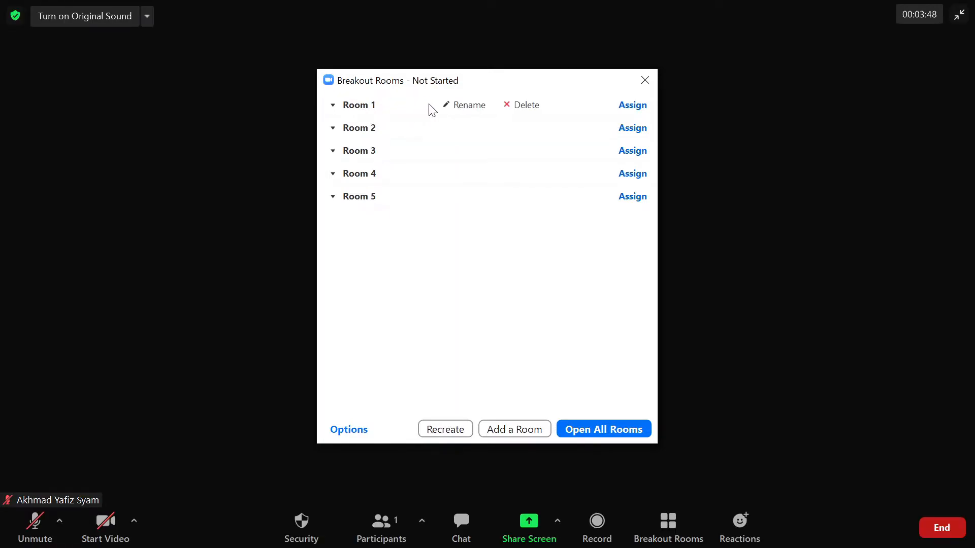
left_click(470, 107)
type("KELOMPOK 1")
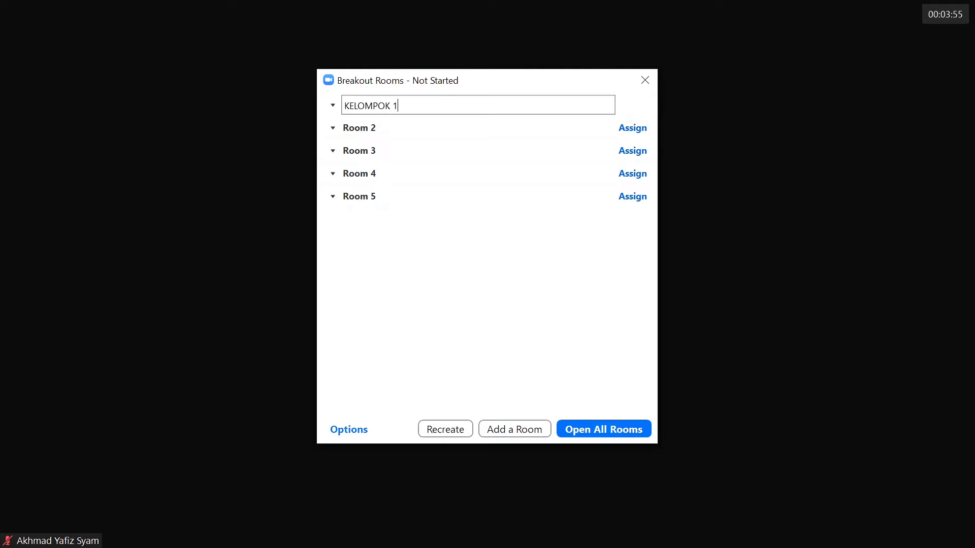
key("Return")
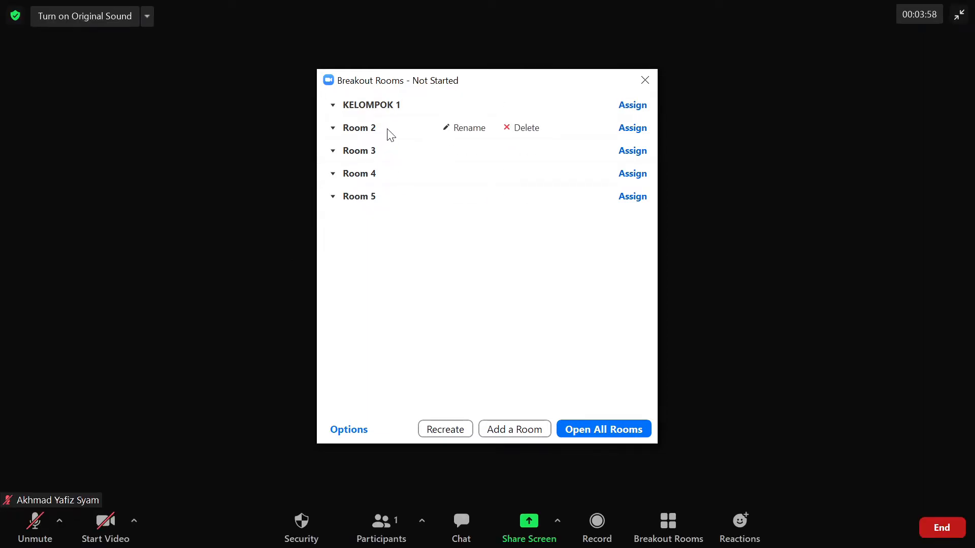
Rename Room 2 as KELOMPOK 2
left_click(465, 129)
type("K")
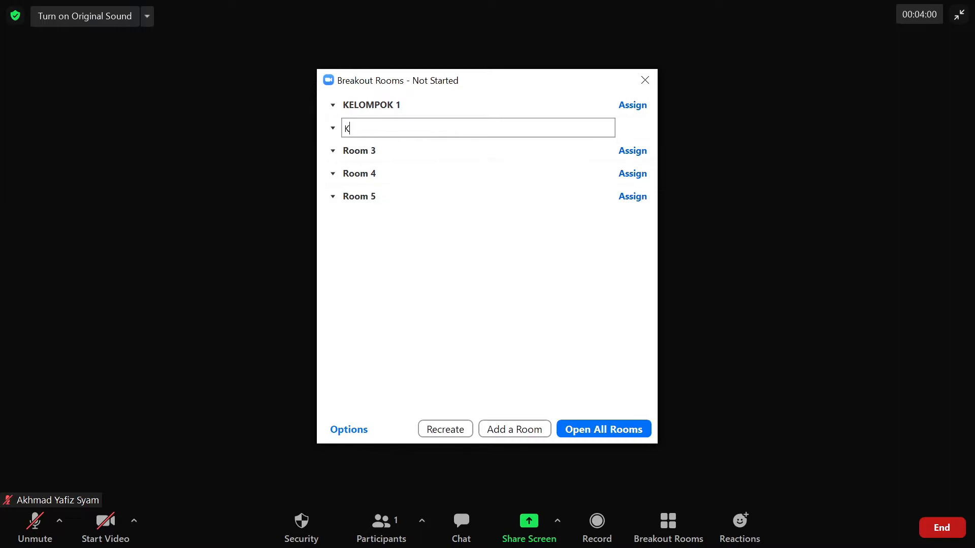
type("ELOMPOK")
key("BackSpace")
key("BackSpace")
key("BackSpace")
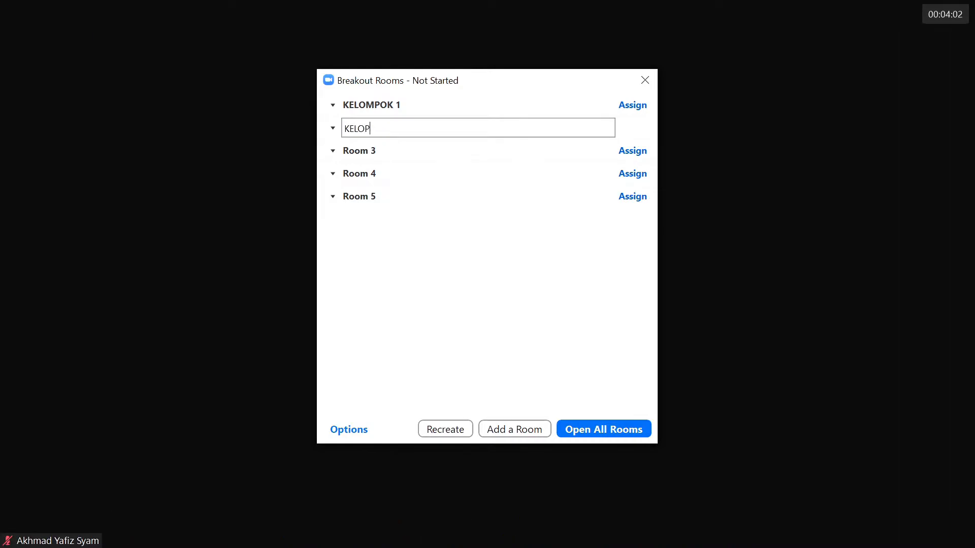
type("MPOK 2")
key("Return")
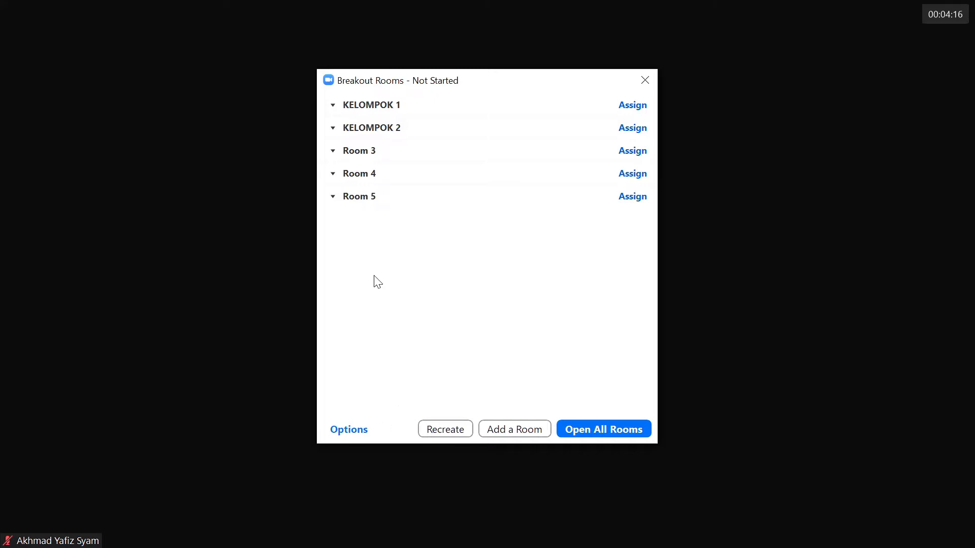
Set the breakout rooms to close automatically after 30 minutes, with the time-up notification and the countdown after closing enabled
left_click(356, 431)
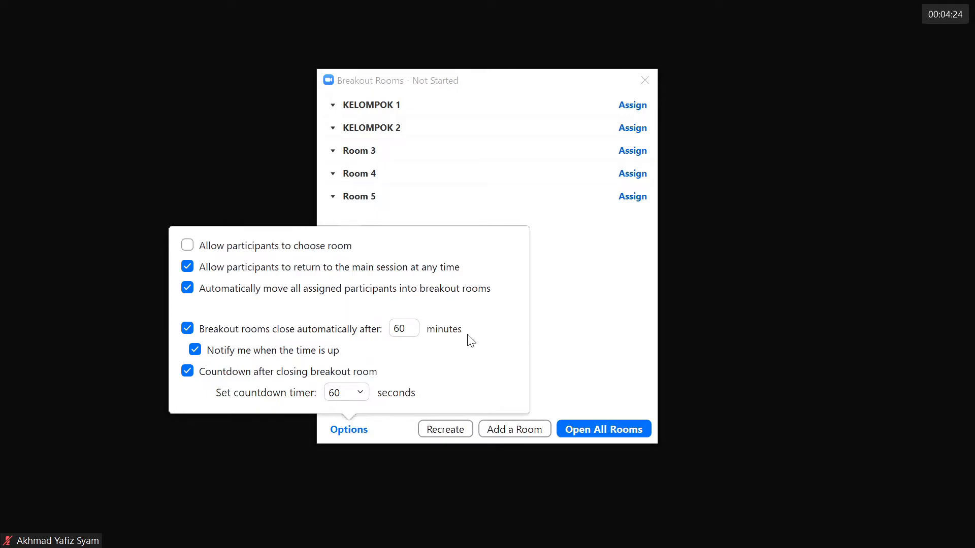
left_click(188, 329)
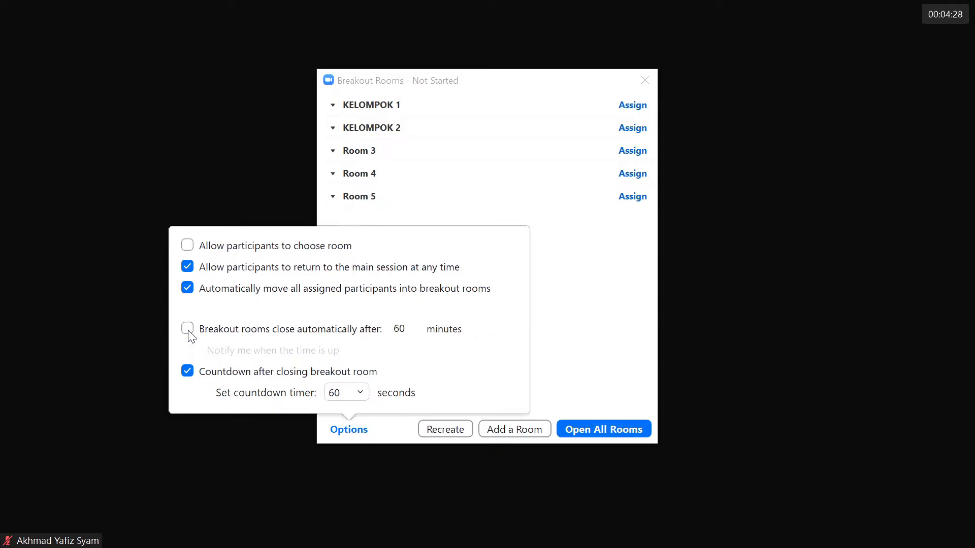
left_click(190, 374)
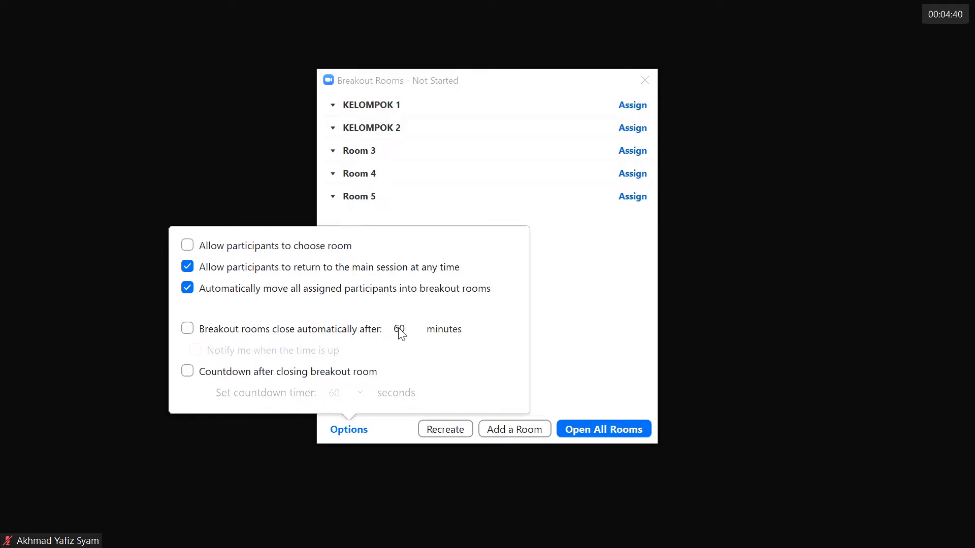
left_click(188, 330)
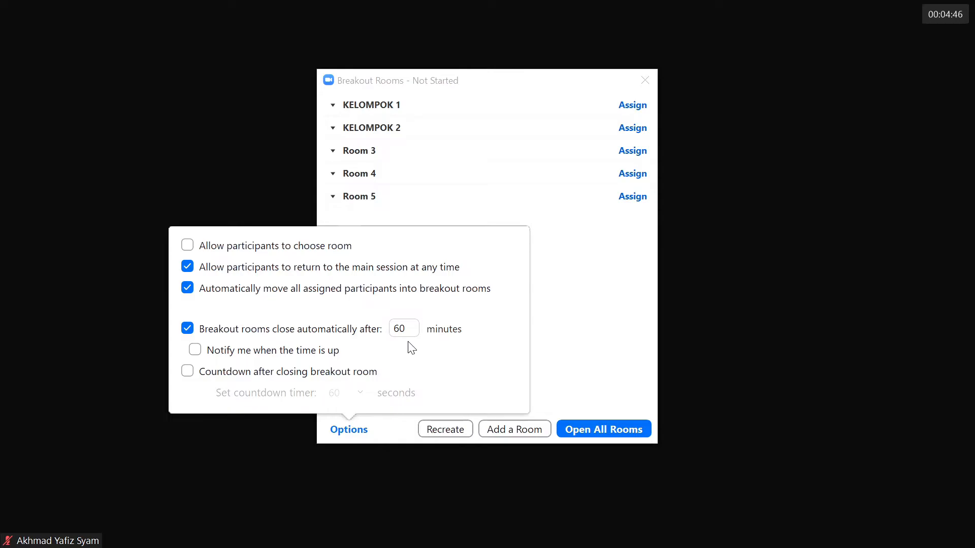
left_click_drag(410, 330, 399, 341)
key("BackSpace")
key("BackSpace")
type("30")
left_click(199, 353)
left_click(188, 374)
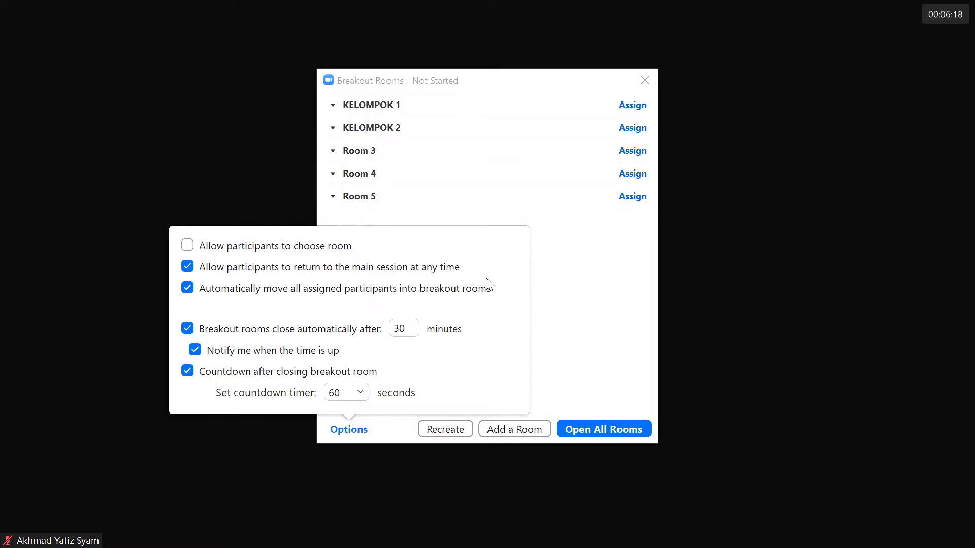
left_click(577, 300)
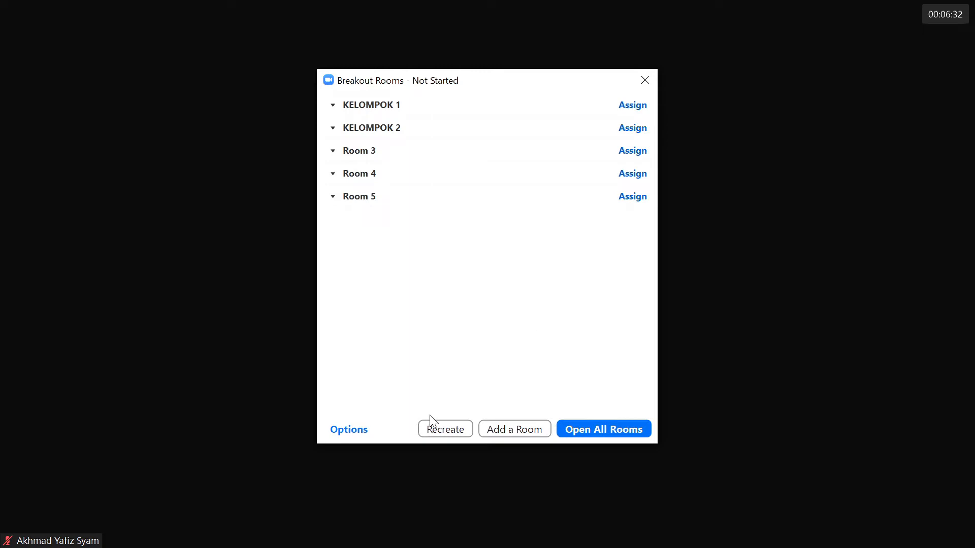
Open all the breakout rooms and join KELOMPOK 1
left_click(616, 434)
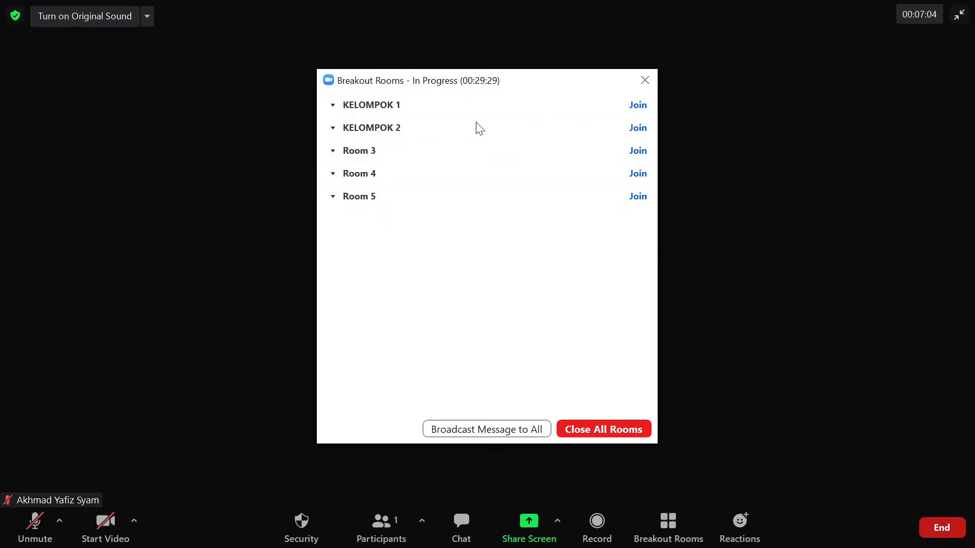
left_click(638, 106)
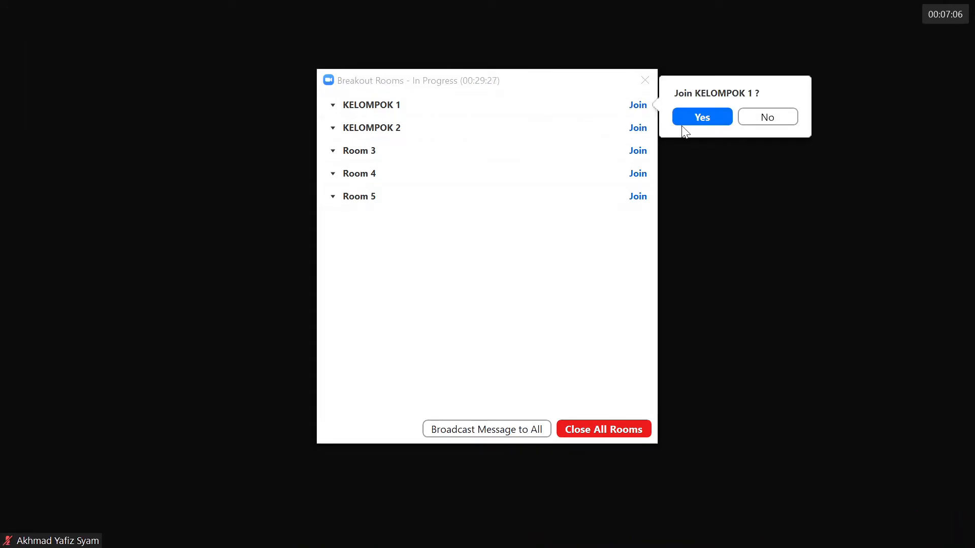
left_click(713, 117)
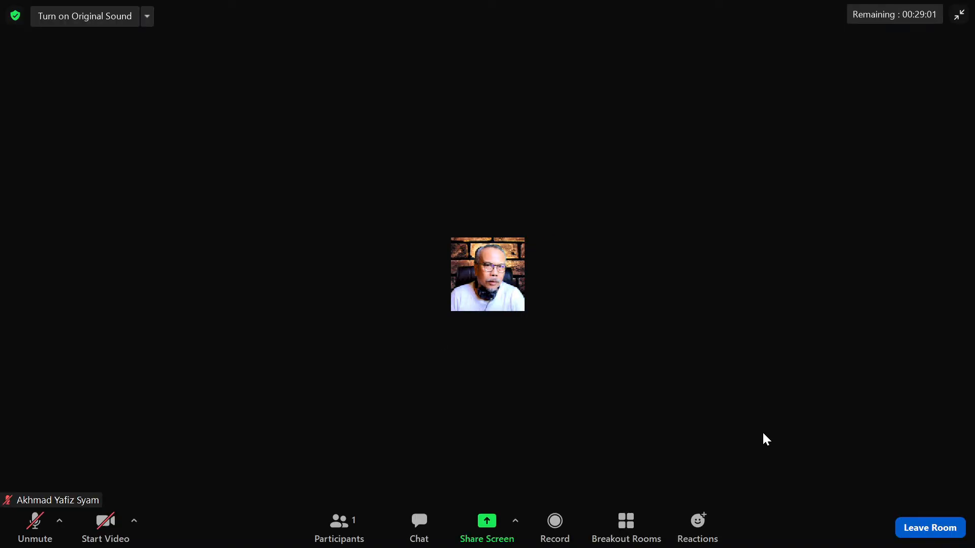
Leave the breakout room while staying in the meeting, and bring the breakout rooms list back up
left_click(936, 535)
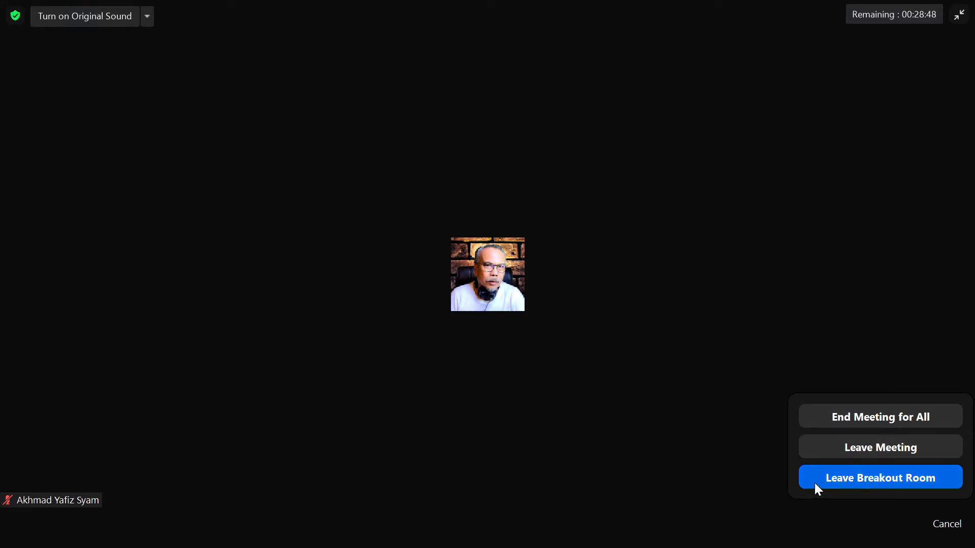
left_click(894, 480)
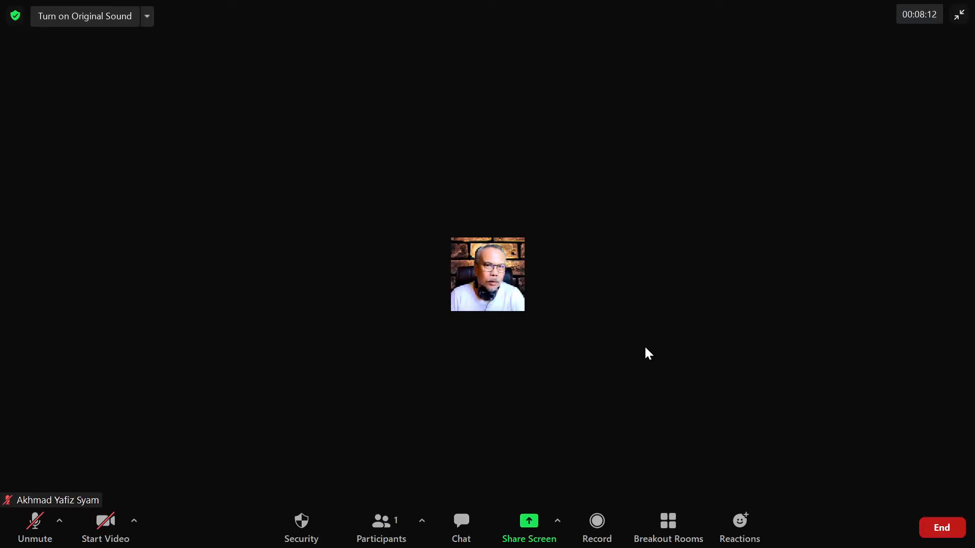
left_click(671, 526)
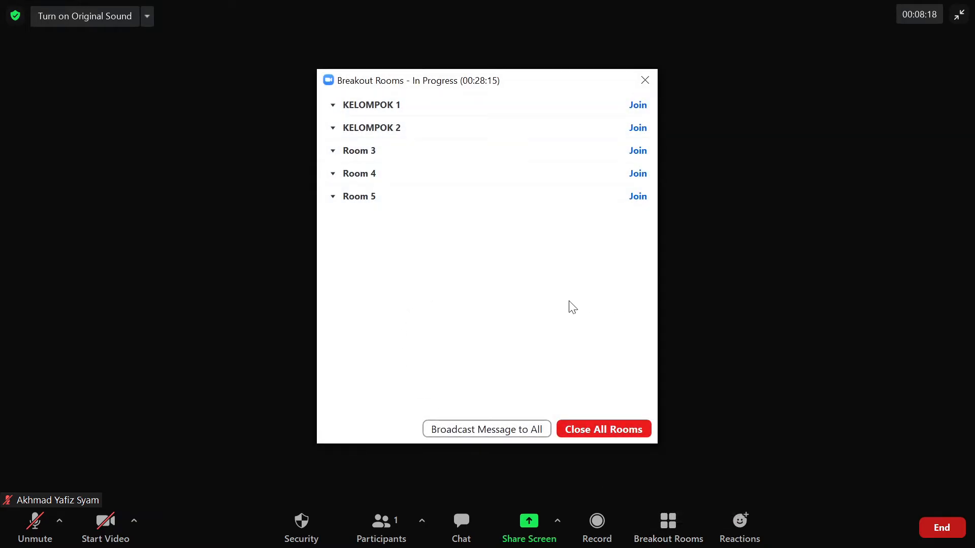
left_click(652, 82)
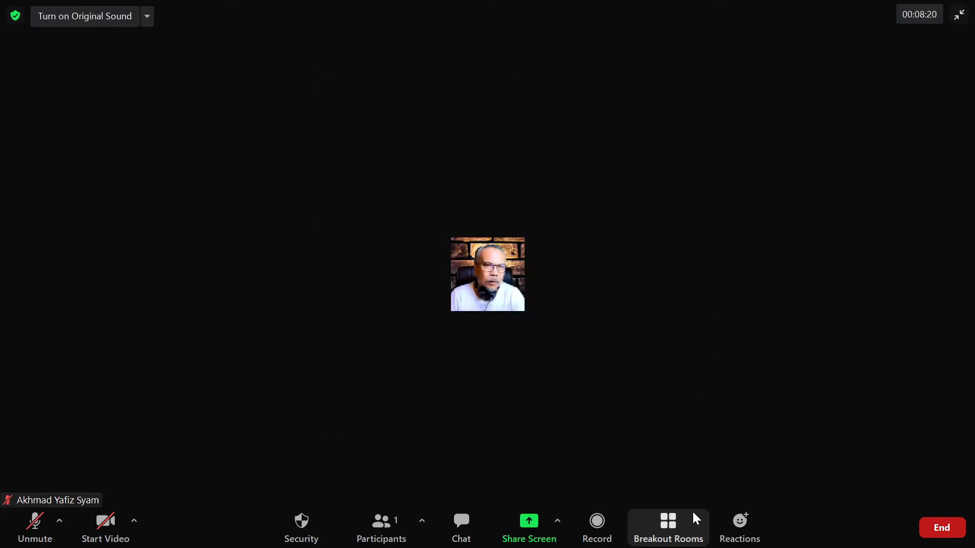
left_click(670, 529)
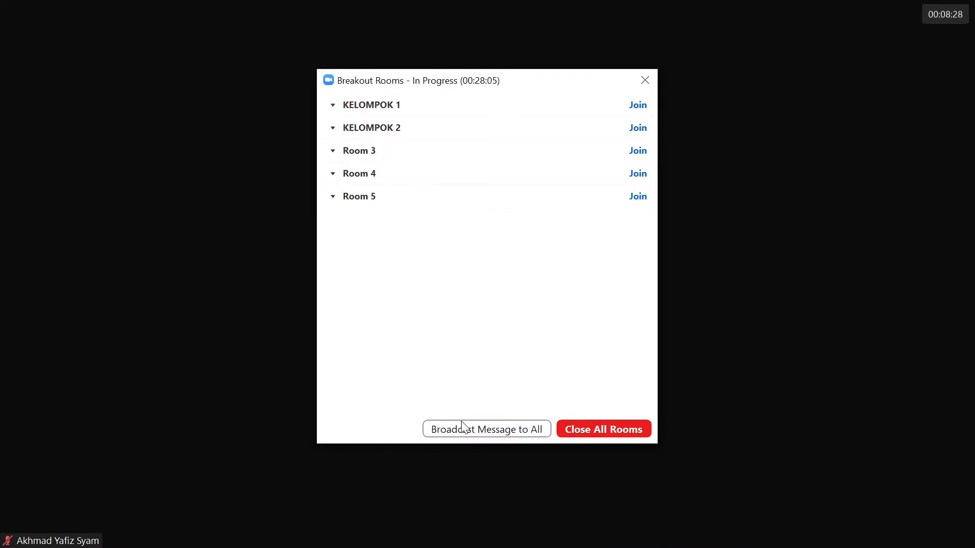
Broadcast the message "TOLONG DISKUSINYA YANG FOKUS YA......" to all breakout rooms
left_click(488, 431)
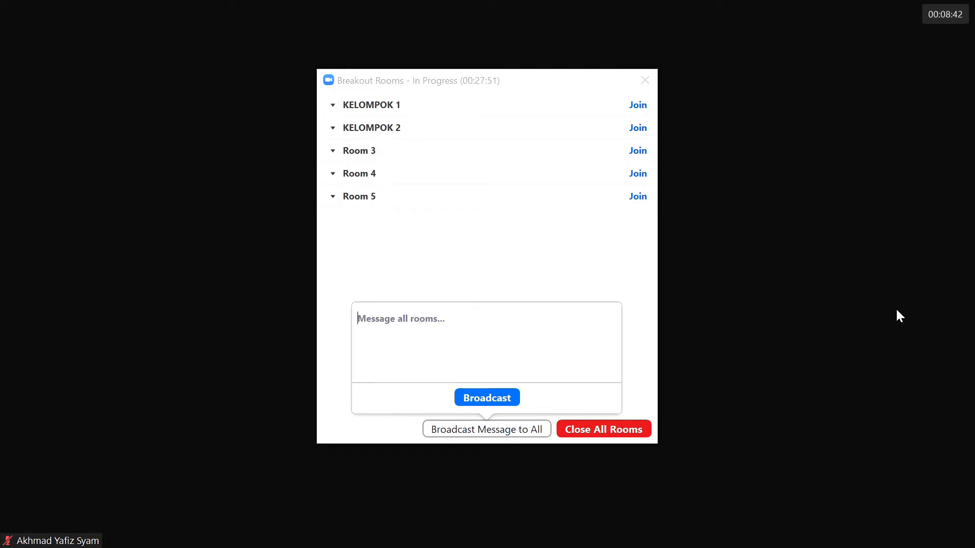
type("TO")
key("BackSpace")
type("OLONG")
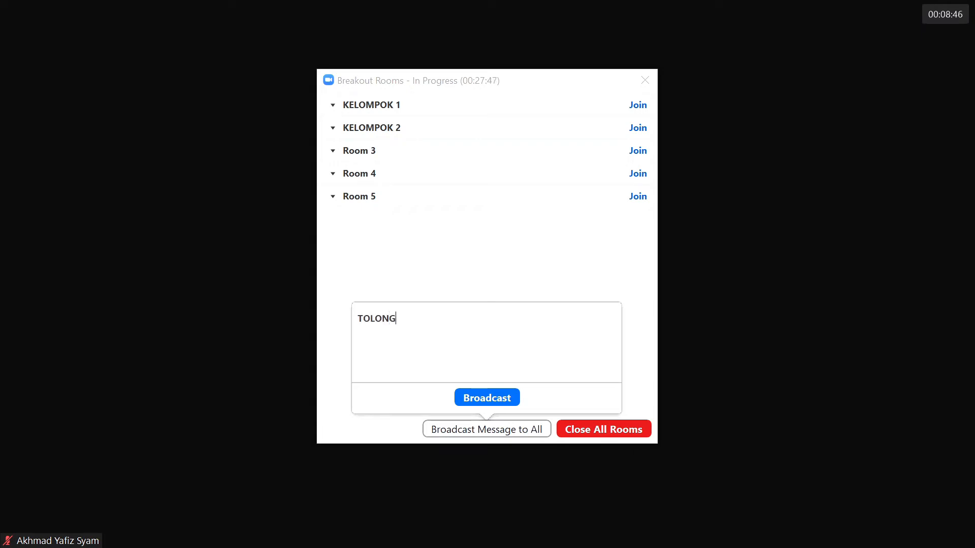
type(" DISKUSINYA YANG FOKUS Y")
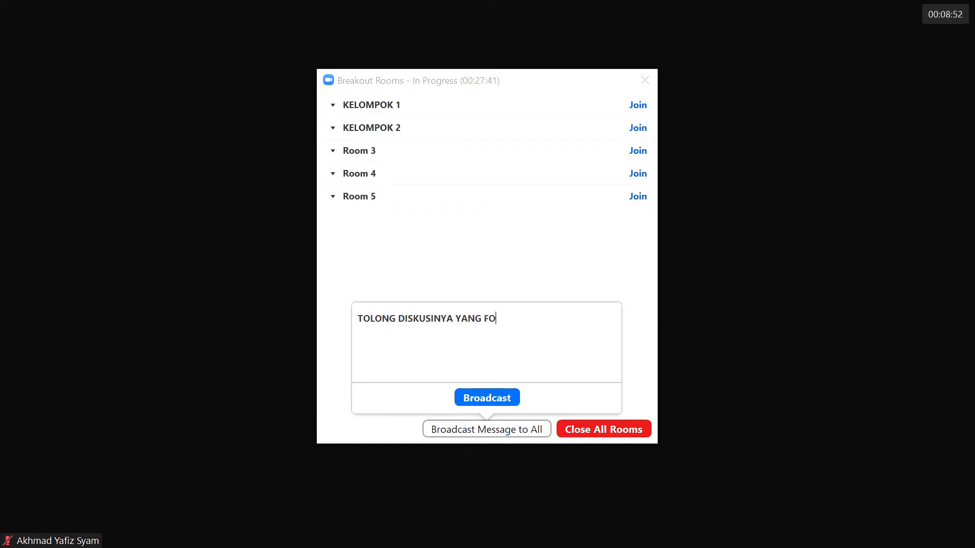
type("A......")
left_click(497, 401)
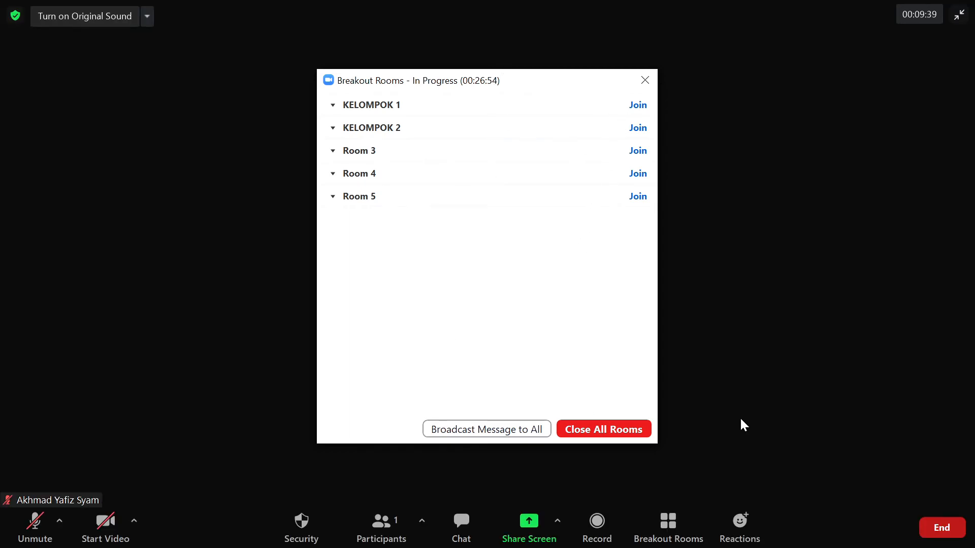
Close all the breakout rooms and dismiss the breakout rooms window
left_click(611, 432)
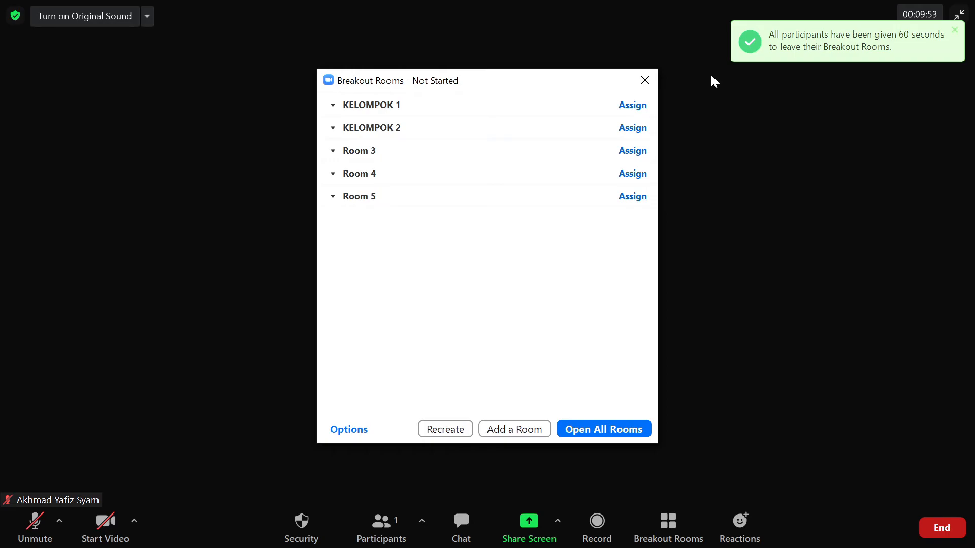
left_click(646, 80)
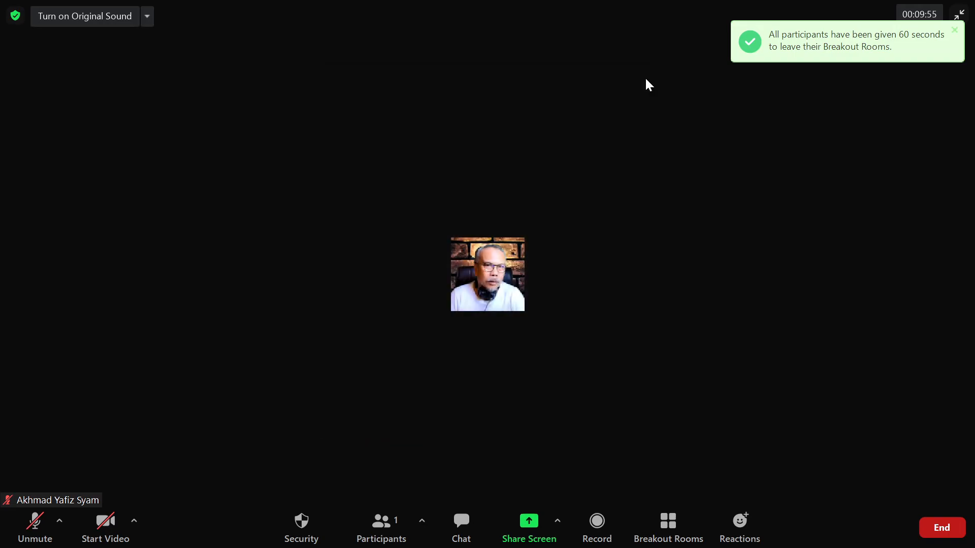